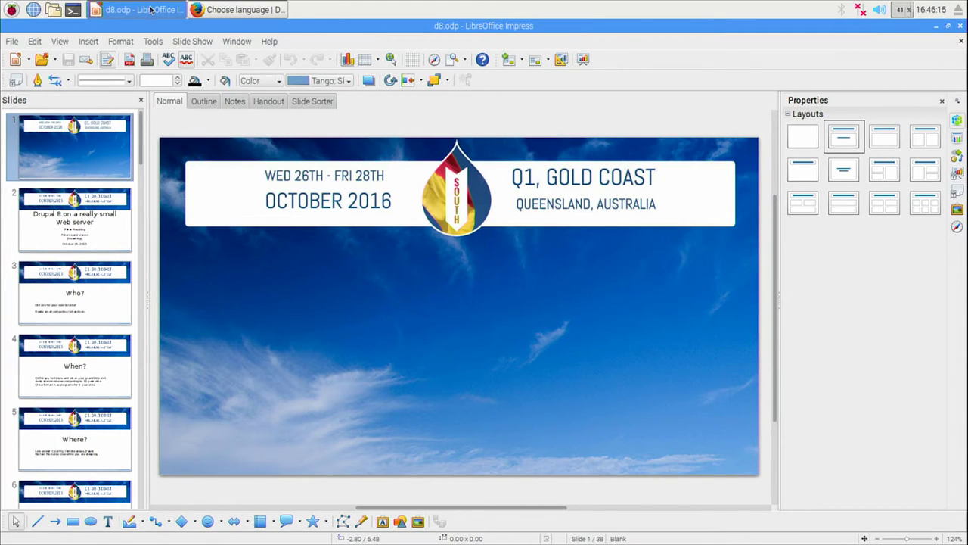
# Bring the Firefox 'Choose language | Drupal' installer window to the front
pyautogui.click(218, 11)
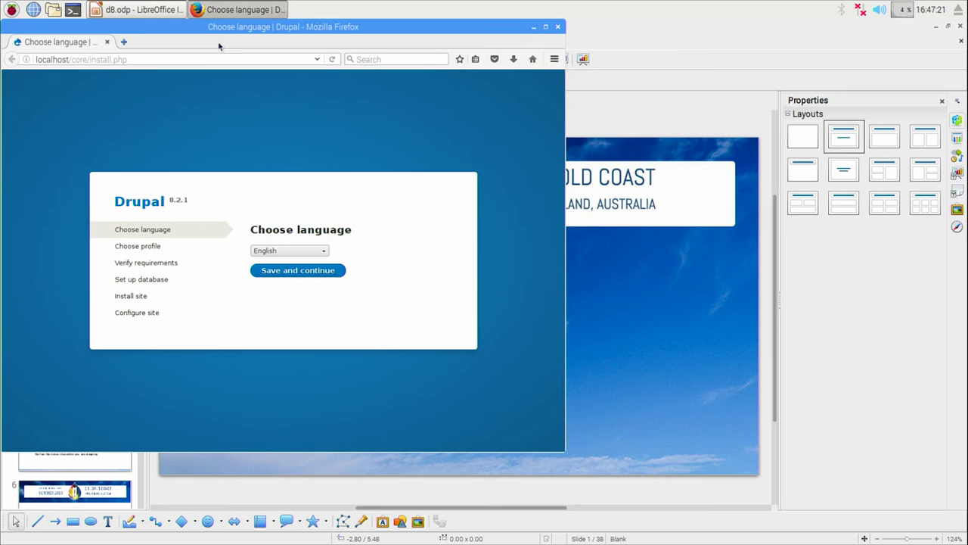
# Launch LibreOffice Writer from the Raspberry menu's Office section
pyautogui.click(17, 7)
pyautogui.moveTo(34, 47)
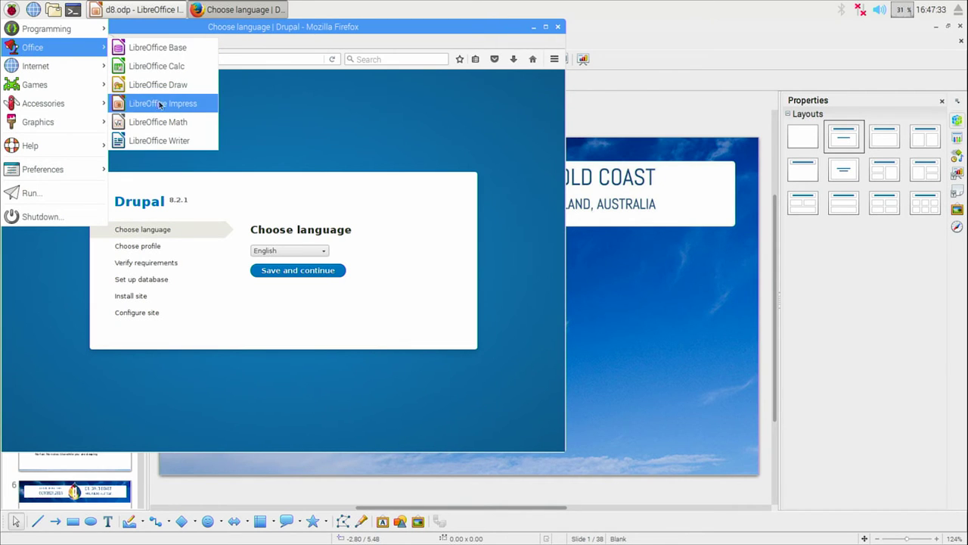
pyautogui.click(168, 136)
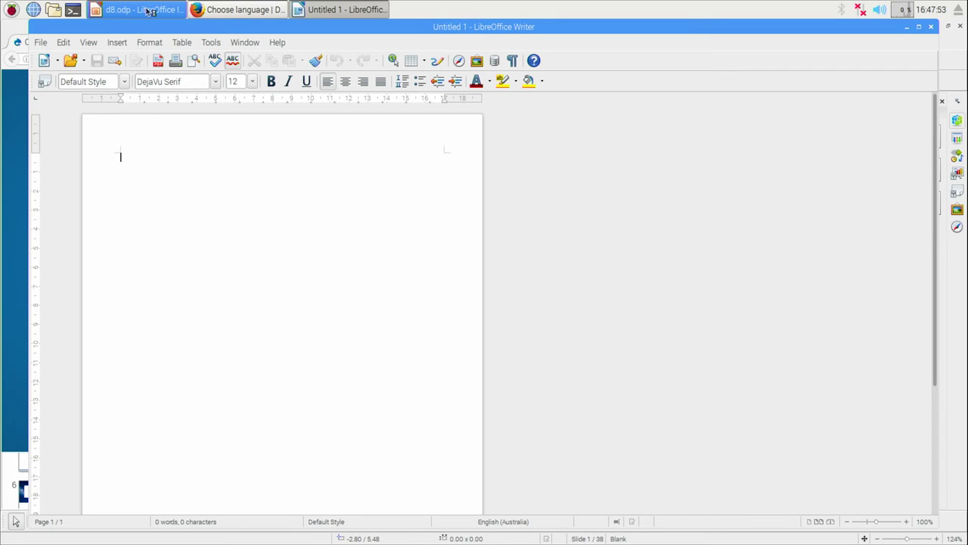
# Return to the Drupal installer's Choose language page in Firefox
pyautogui.click(217, 10)
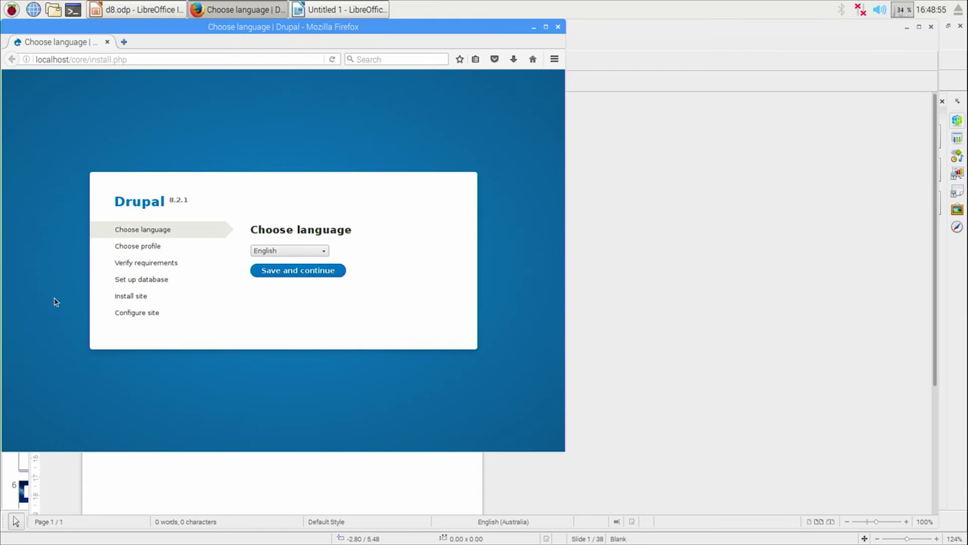
# Launch Raspberry Pi Configuration from the Raspberry menu's Preferences section
pyautogui.click(10, 10)
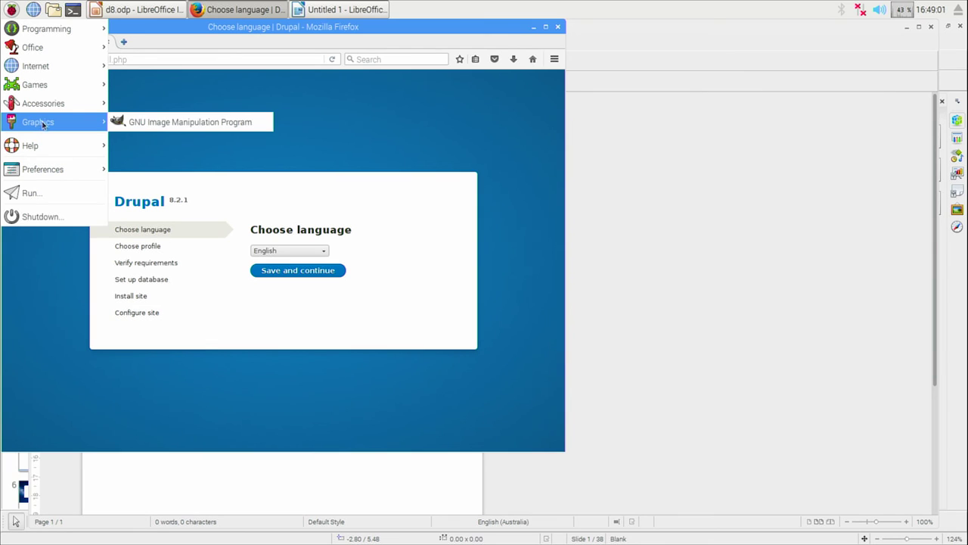
pyautogui.moveTo(43, 169)
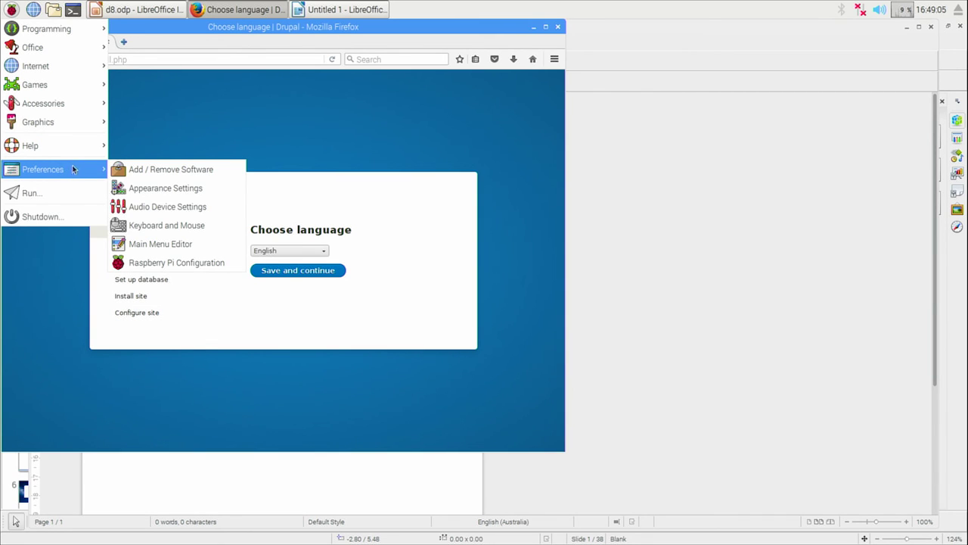
pyautogui.click(194, 261)
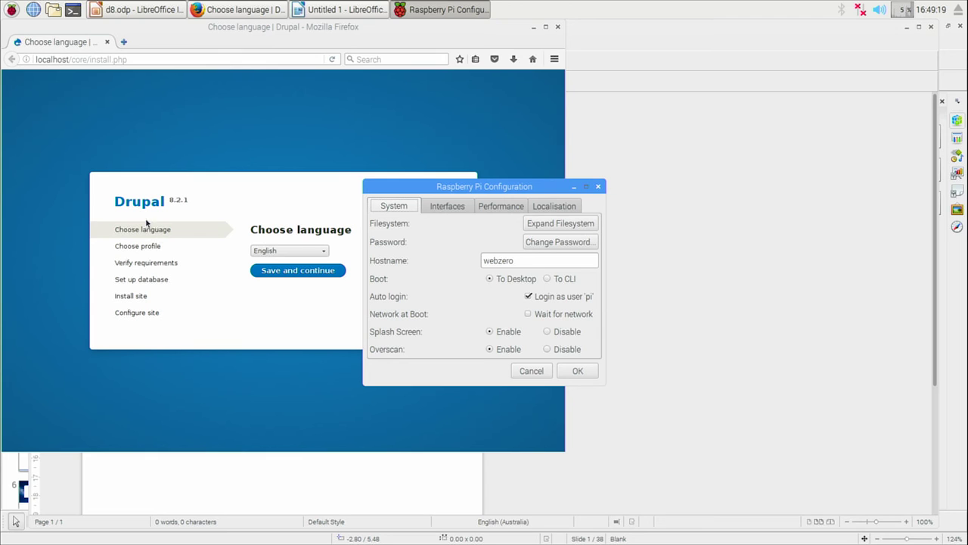
# Open the Shutdown options dialog from the Raspberry menu
pyautogui.click(12, 11)
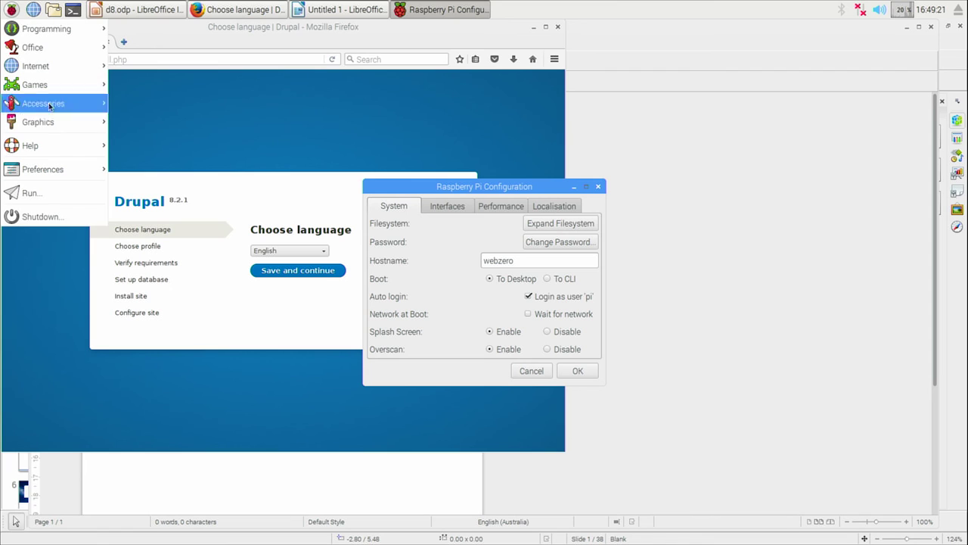
pyautogui.click(36, 218)
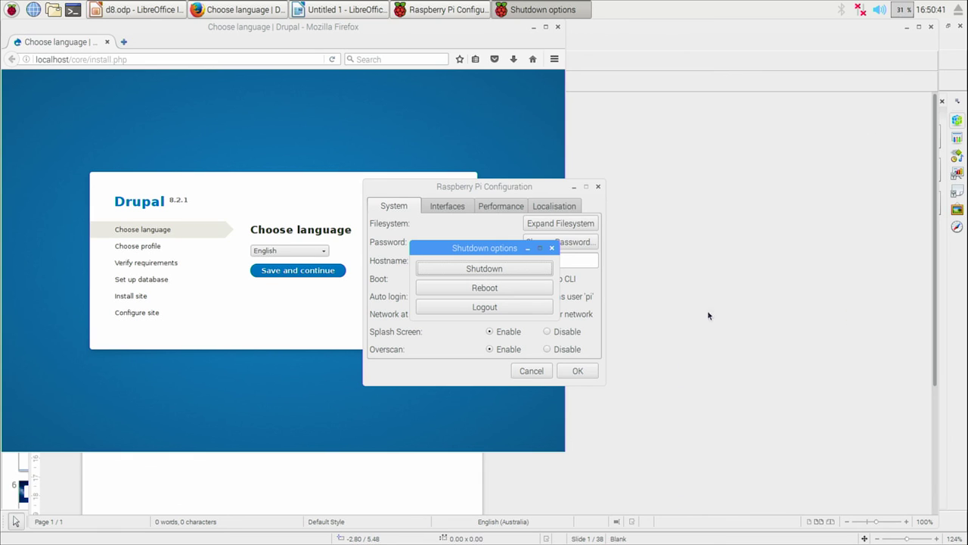
# Reopen Shutdown options from the Raspberry menu and dismiss Raspberry Pi Configuration with OK
pyautogui.click(17, 12)
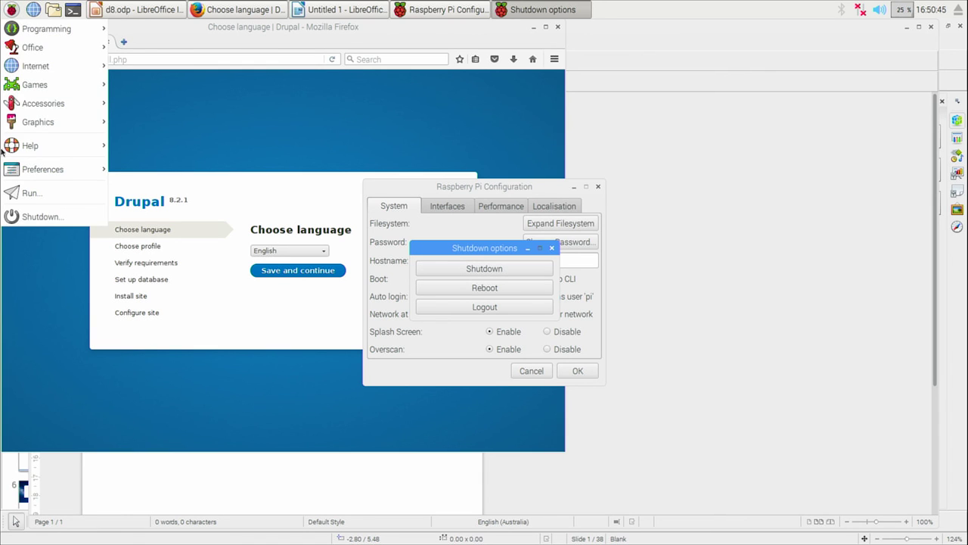
pyautogui.click(21, 214)
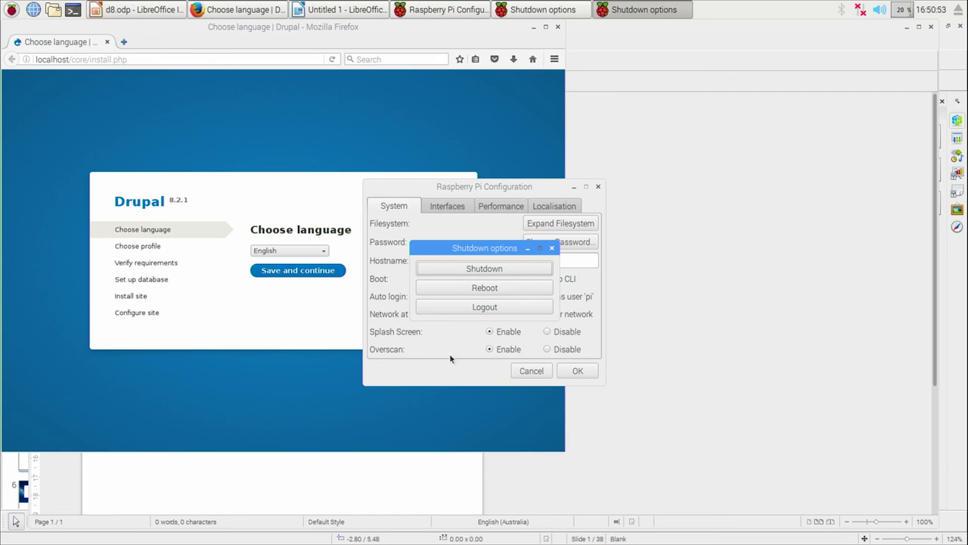
pyautogui.click(579, 373)
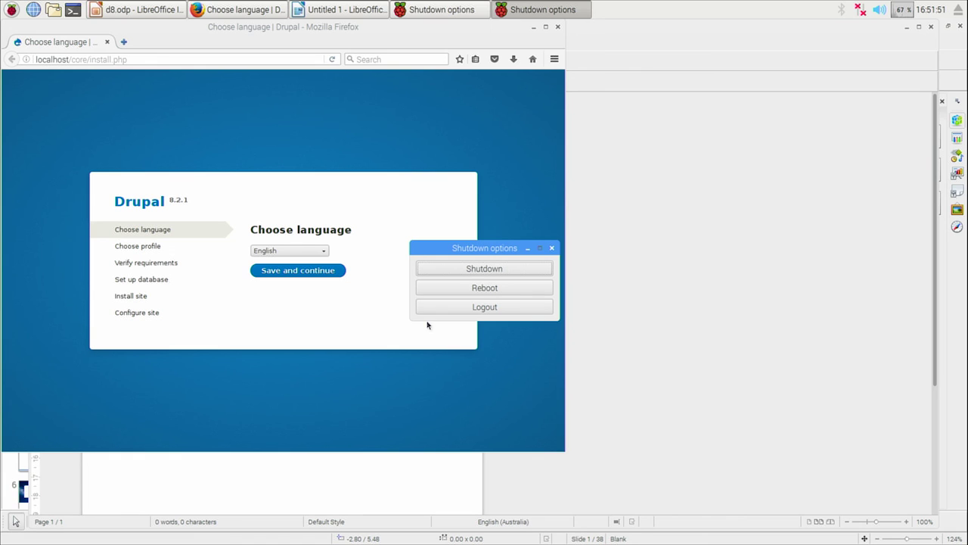
# Choose Shutdown in the Shutdown options dialog to power off the Pi
pyautogui.click(471, 268)
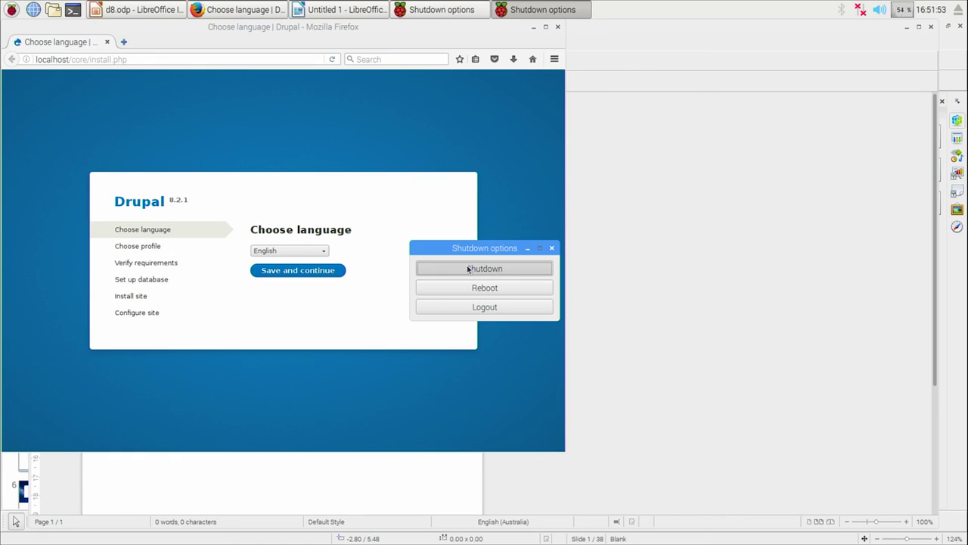